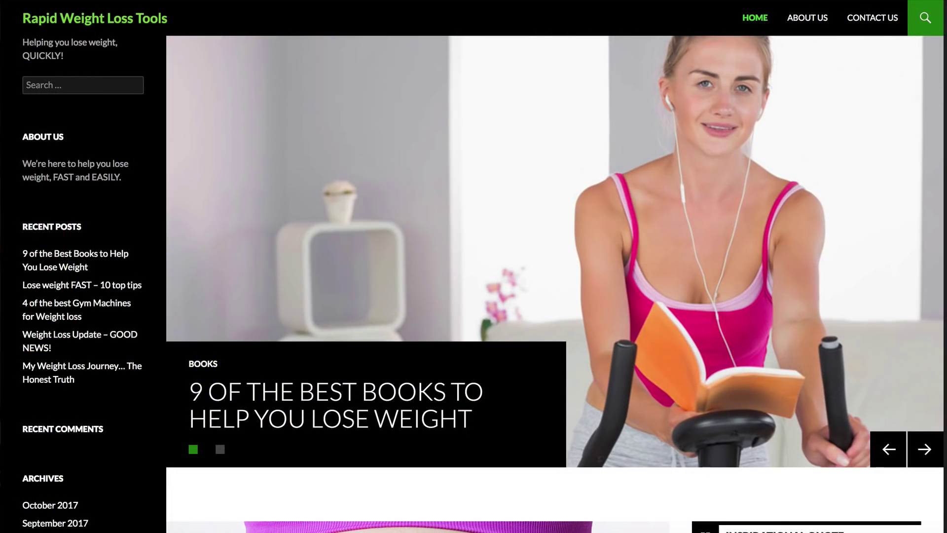
Browse the homepage and highlight the tips post's heading and first paragraph, then deselect
scroll(555, 285, "down", 10)
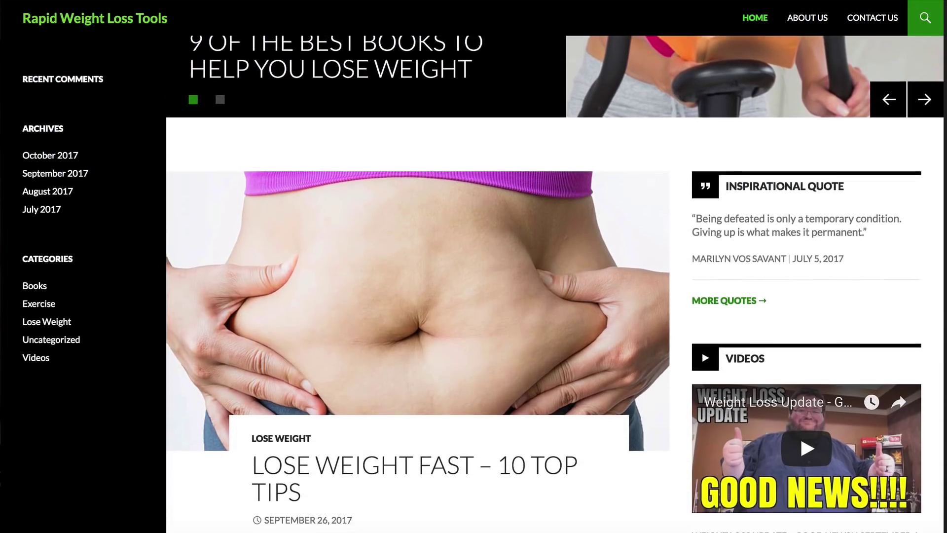
scroll(474, 284, "down", 11)
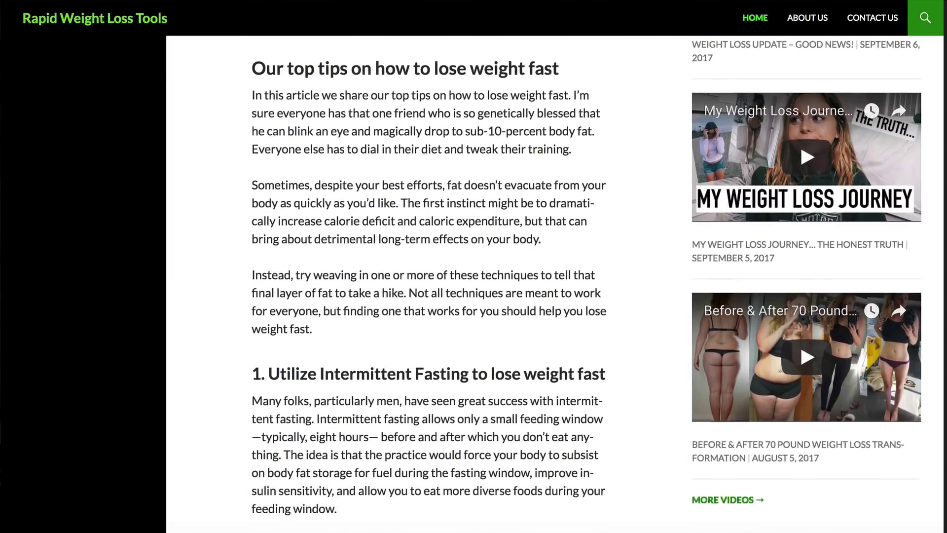
scroll(473, 284, "down", 7)
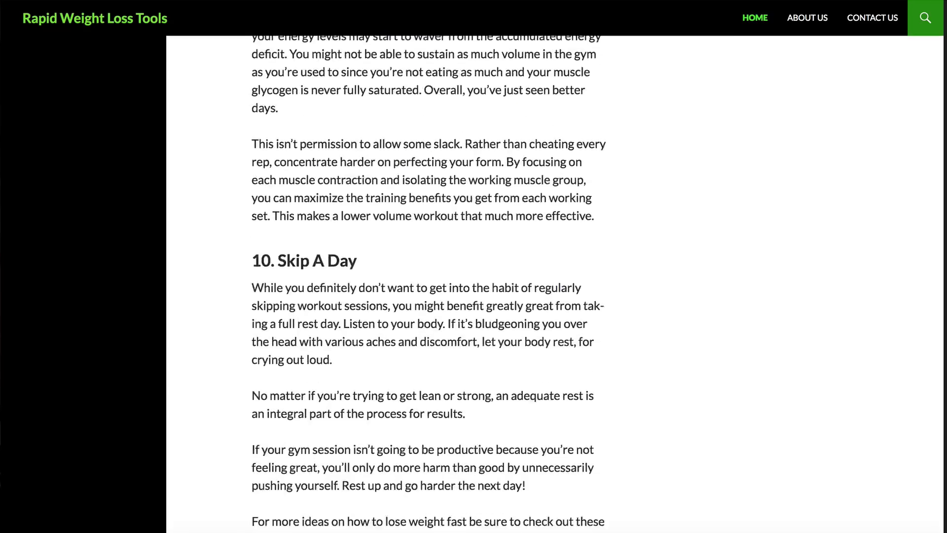
scroll(474, 284, "down", 9)
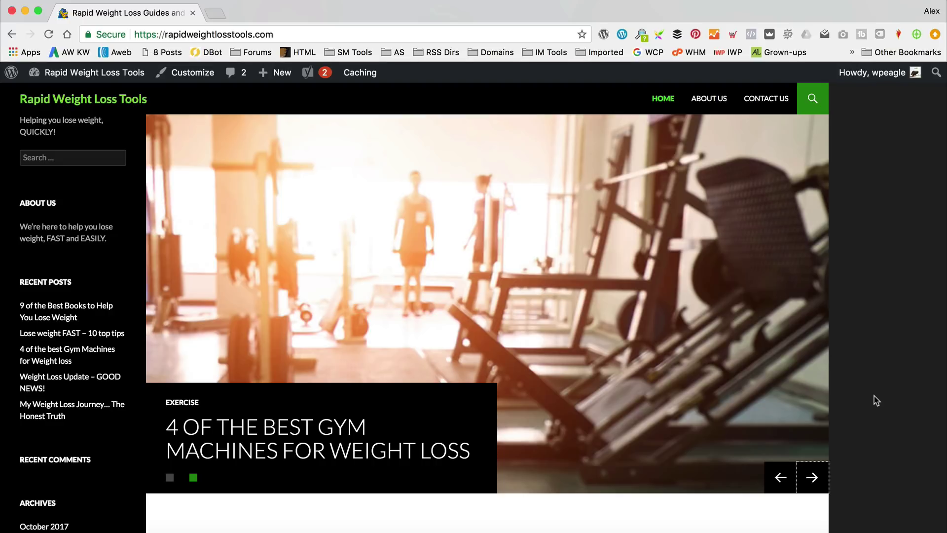
scroll(874, 396, "down", 3)
scroll(646, 227, "down", 5)
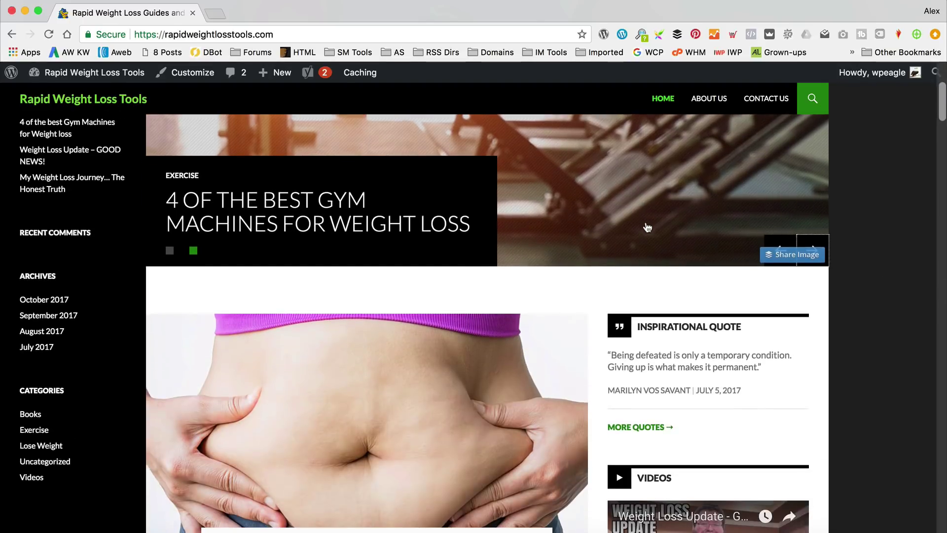
scroll(852, 323, "up", 4)
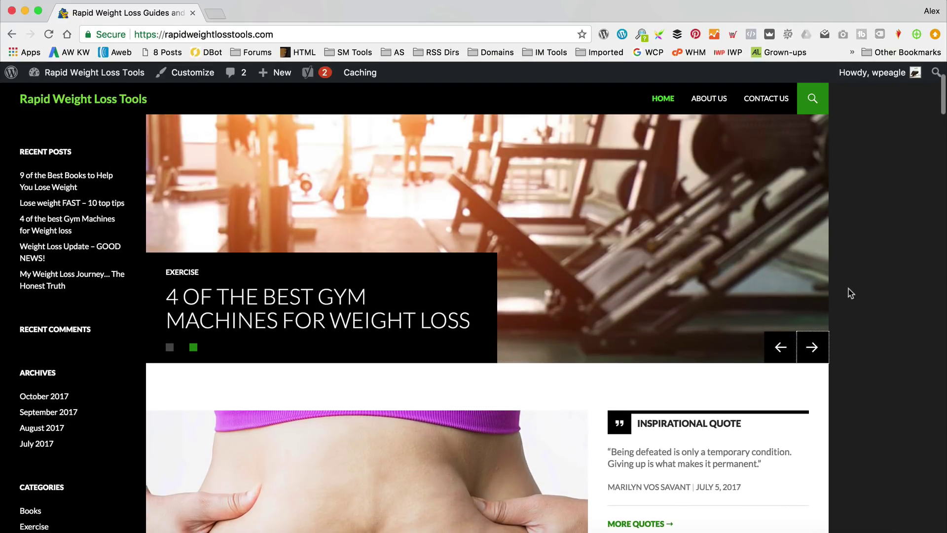
scroll(851, 293, "down", 5)
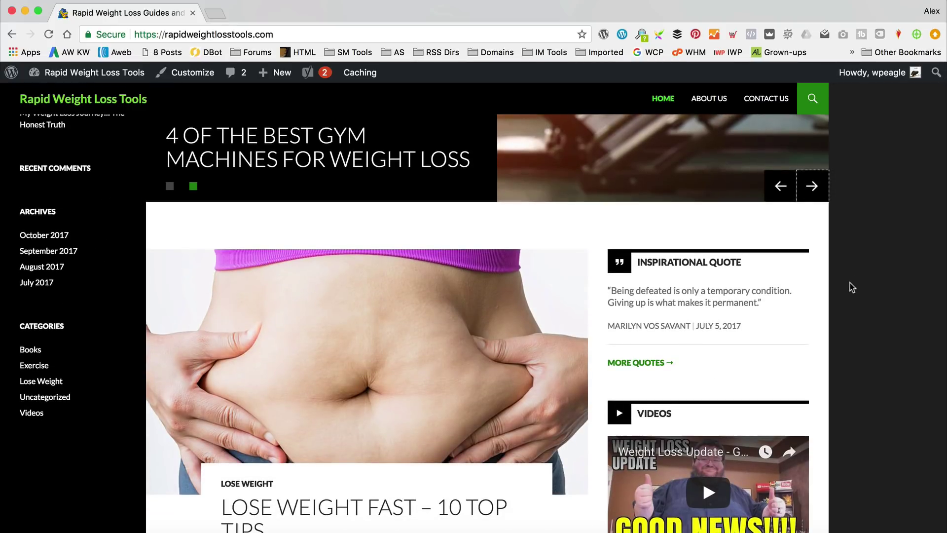
scroll(853, 279, "down", 3)
scroll(858, 277, "down", 3)
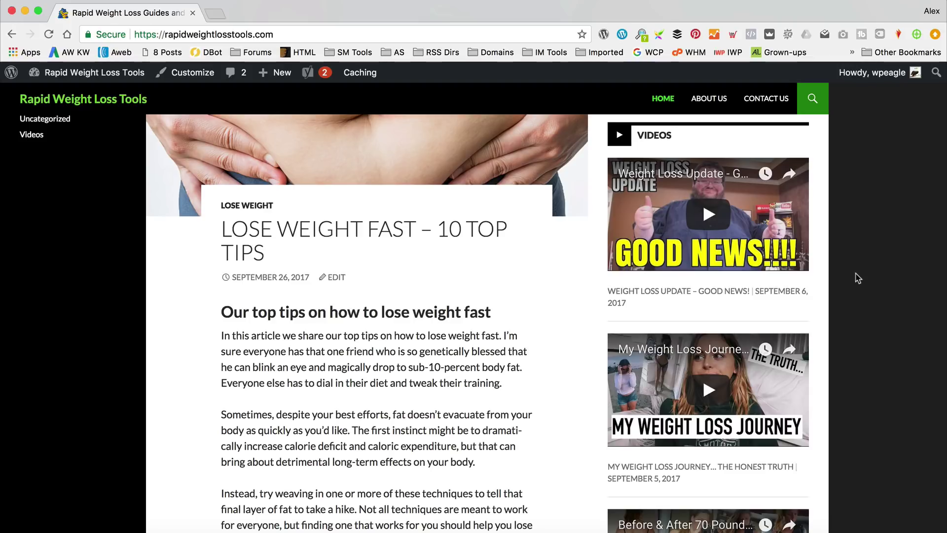
scroll(858, 279, "up", 2)
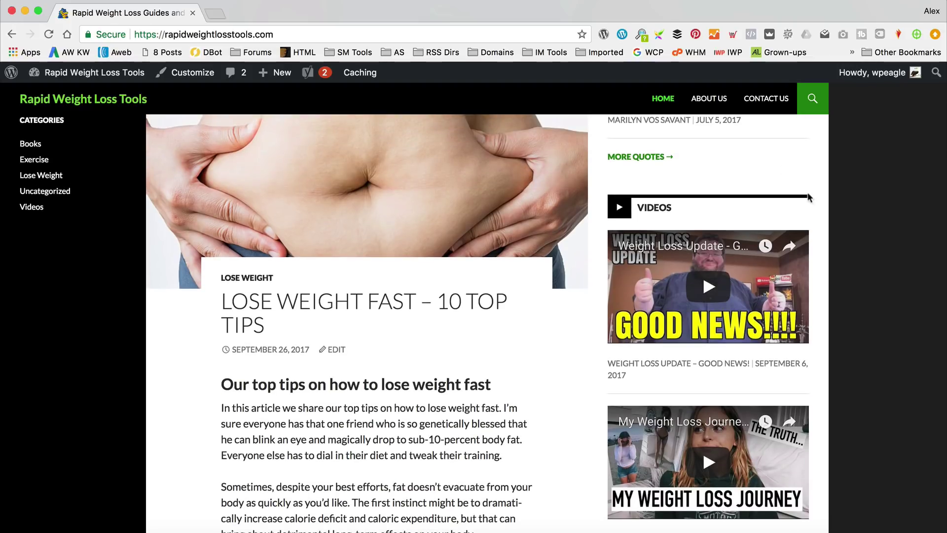
scroll(493, 261, "down", 5)
scroll(395, 286, "up", 5)
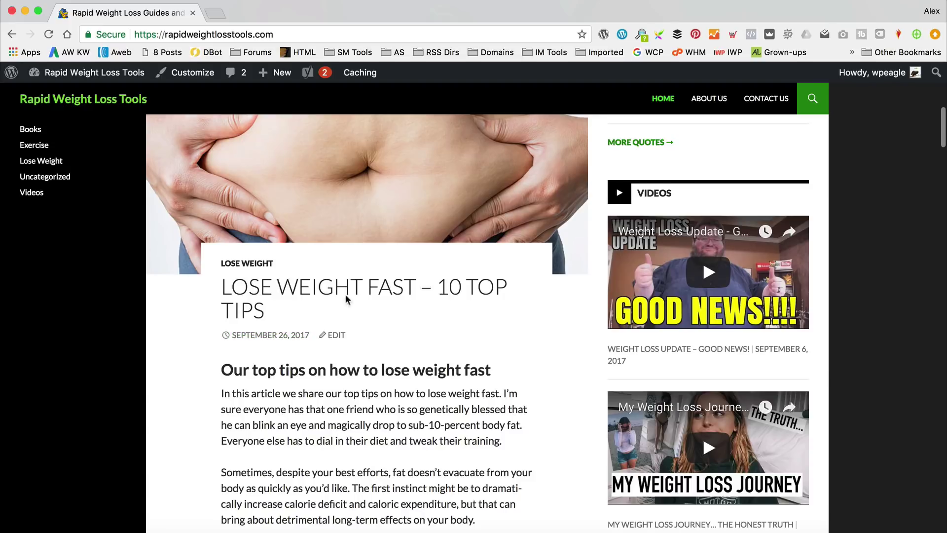
scroll(355, 296, "down", 5)
scroll(389, 296, "up", 5)
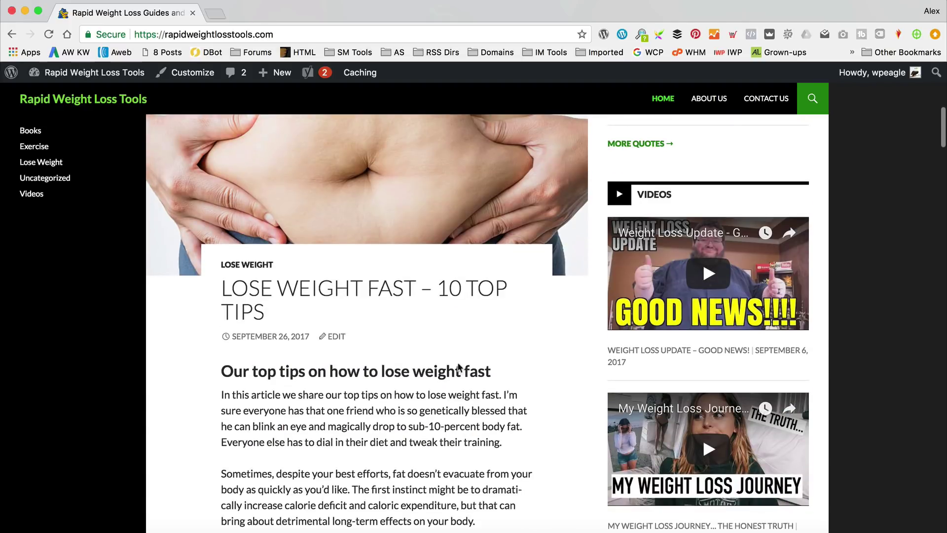
scroll(459, 366, "up", 7)
scroll(459, 367, "down", 15)
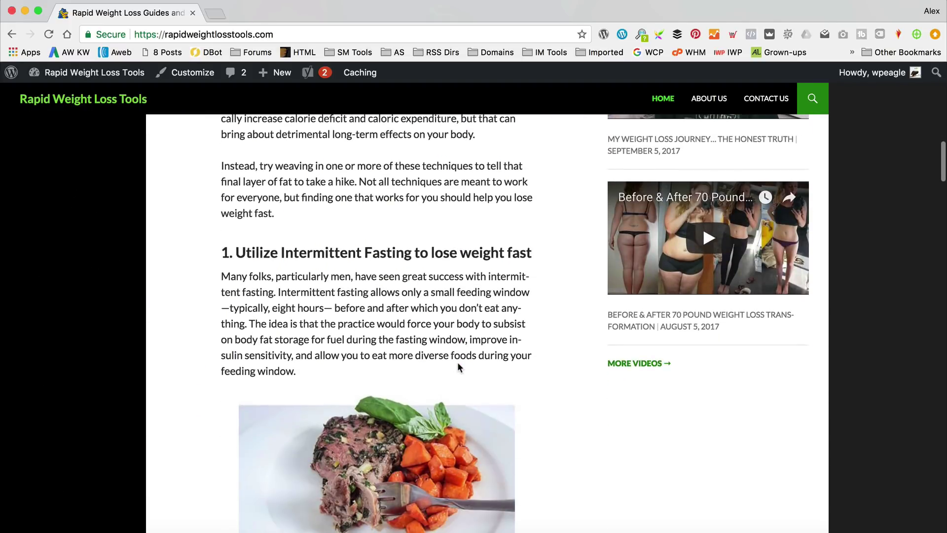
scroll(476, 314, "down", 10)
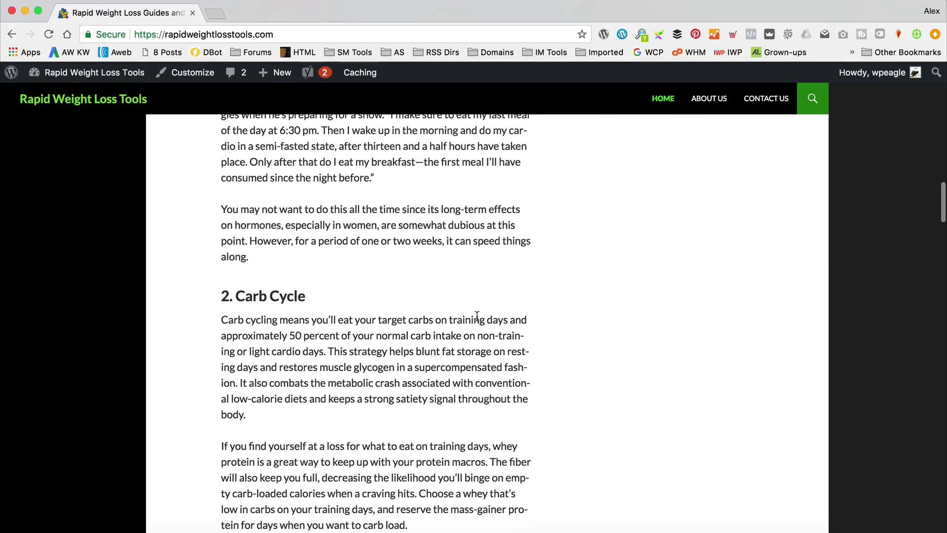
scroll(449, 425, "down", 20)
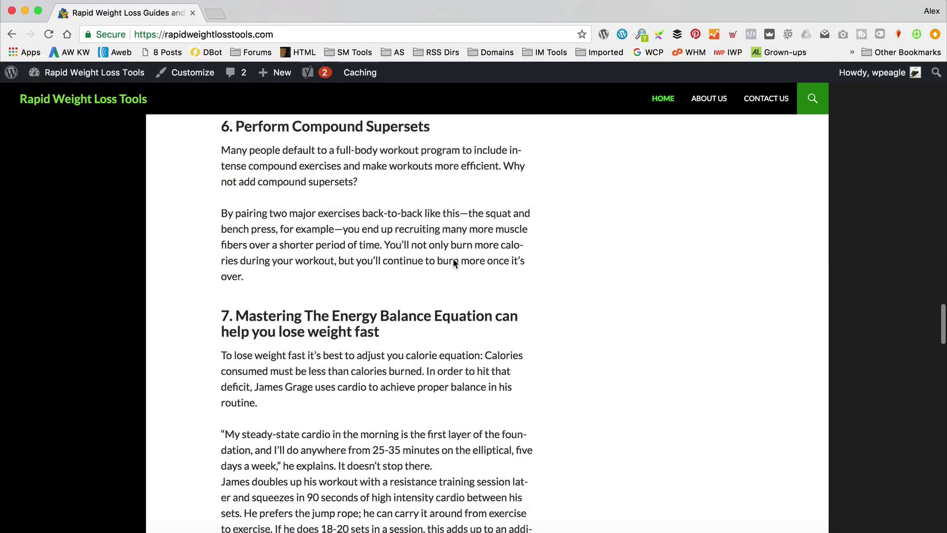
scroll(455, 262, "down", 20)
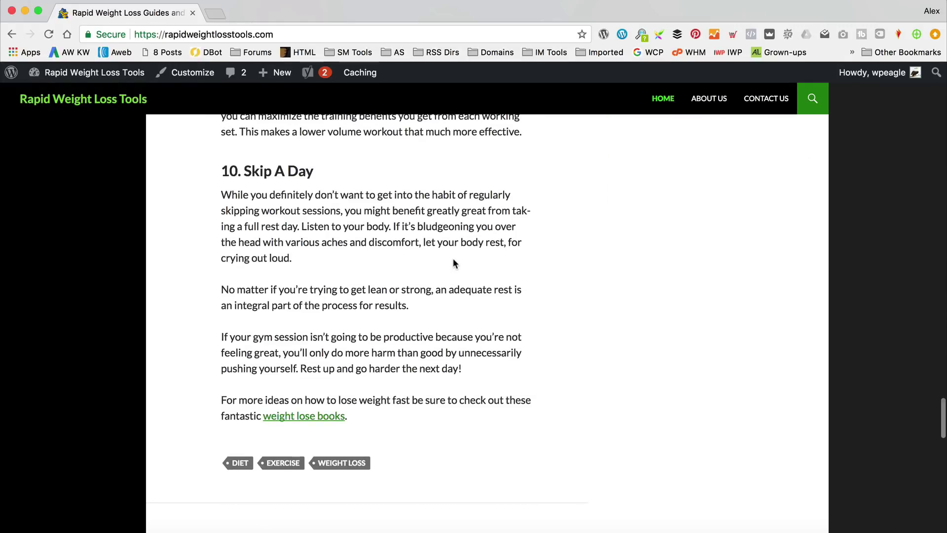
scroll(454, 263, "down", 20)
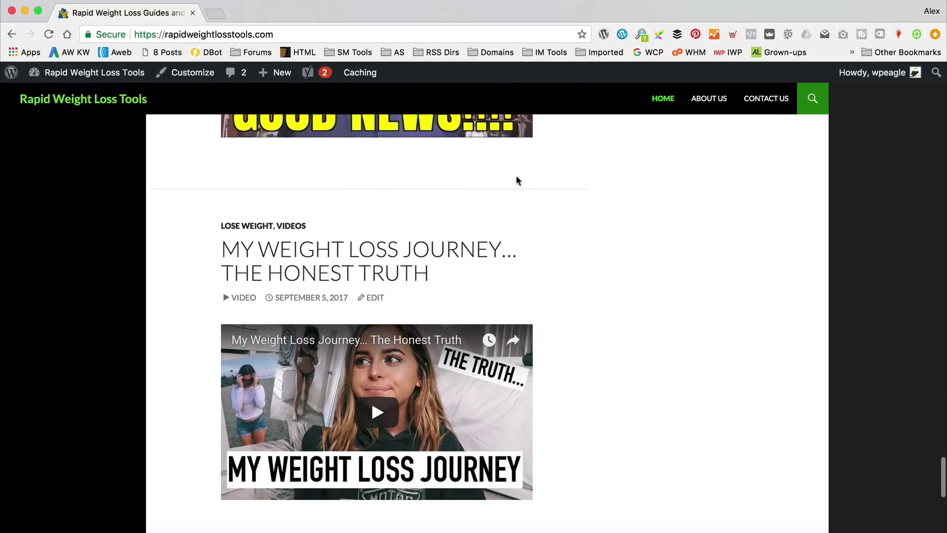
scroll(518, 181, "down", 8)
scroll(518, 180, "up", 20)
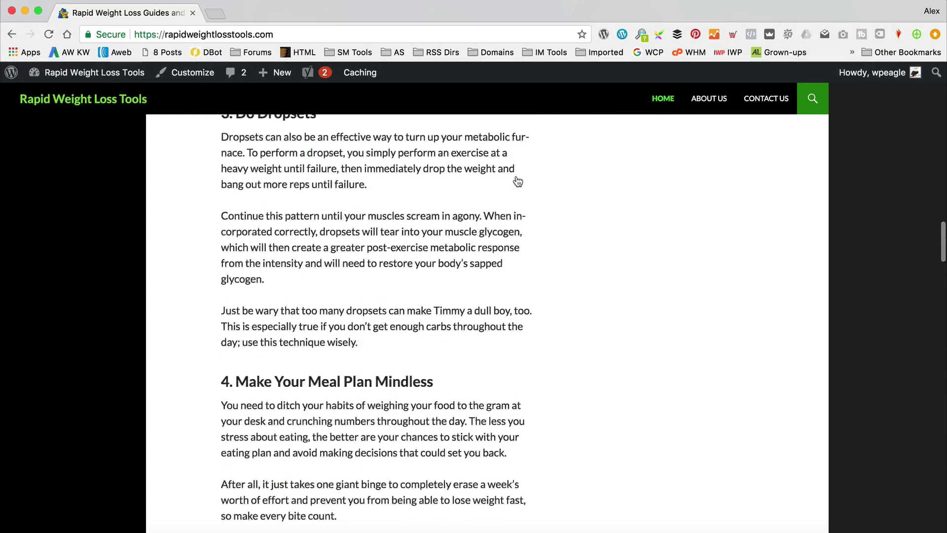
scroll(516, 178, "down", 8)
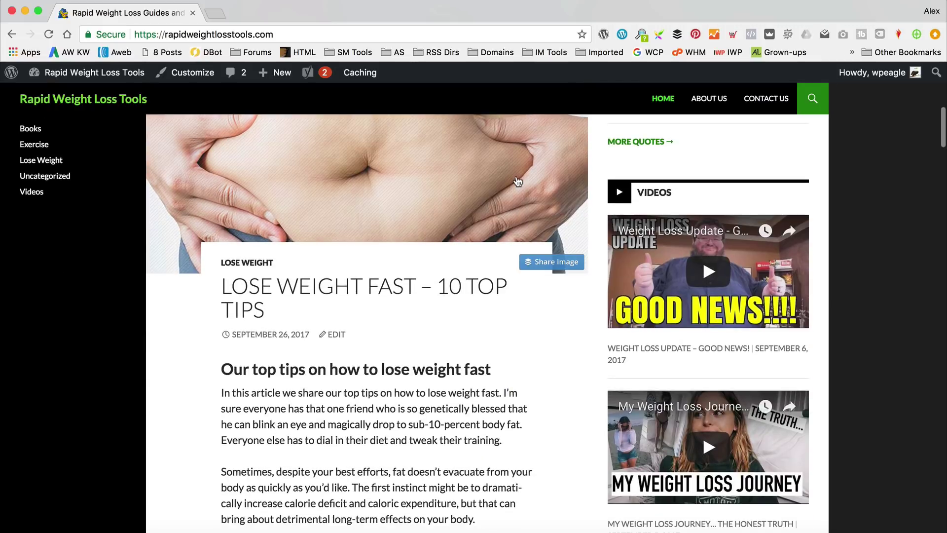
scroll(495, 374, "up", 1)
scroll(495, 375, "down", 1)
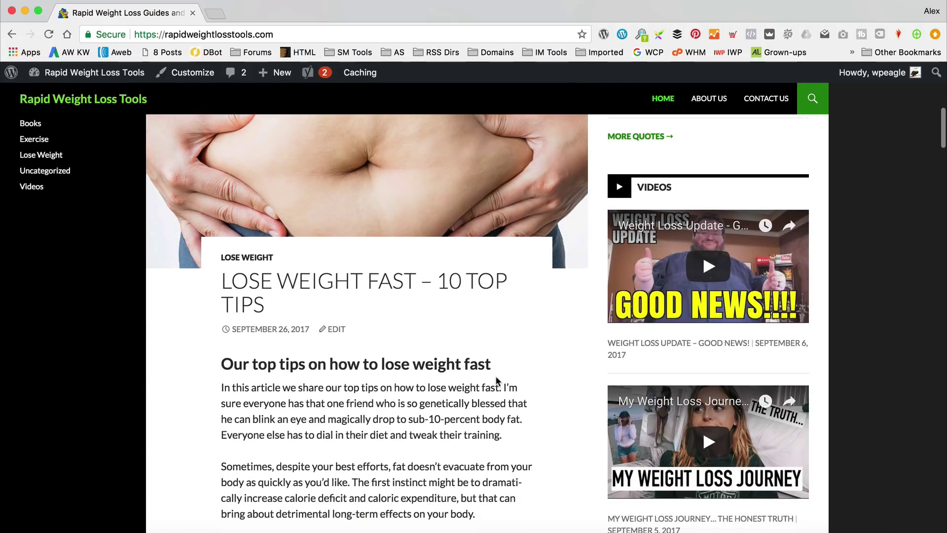
scroll(371, 384, "down", 2)
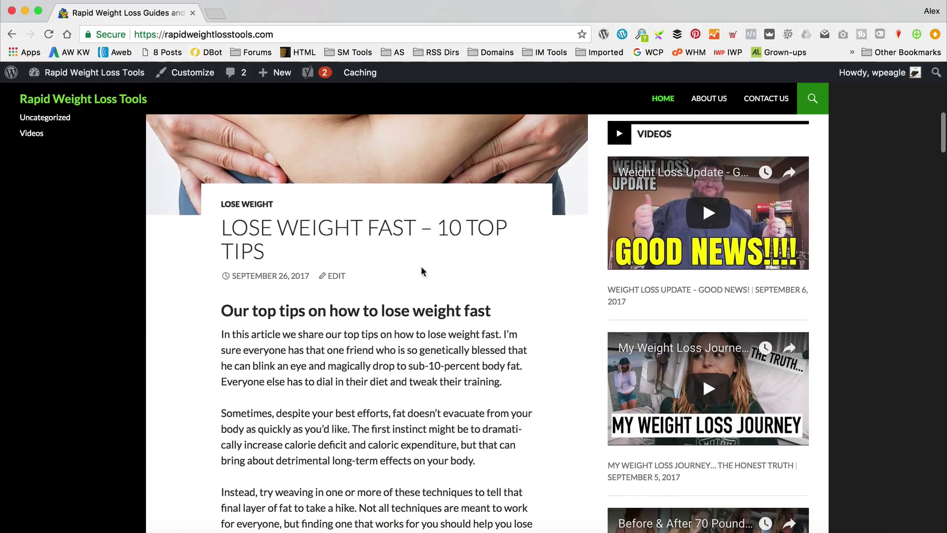
left_click_drag(537, 387, 203, 314)
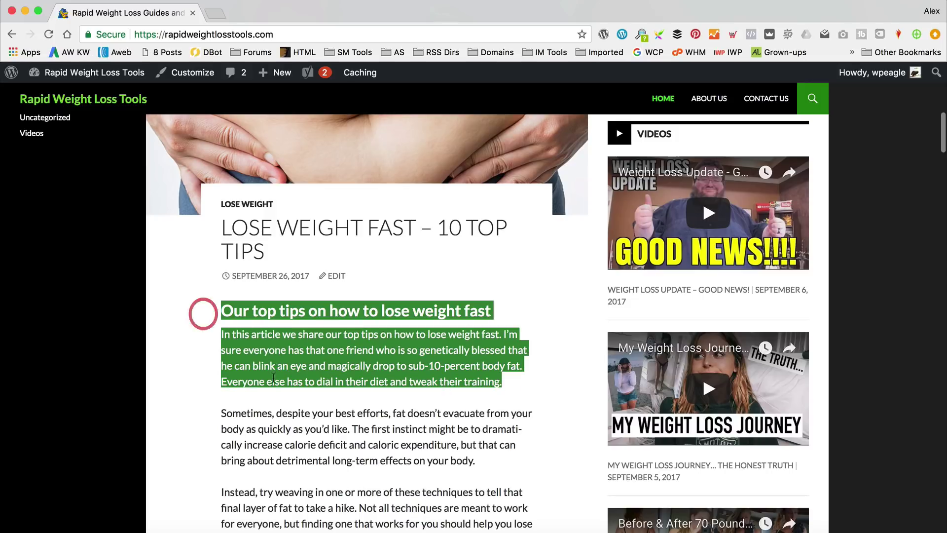
left_click(323, 395)
left_click(249, 395)
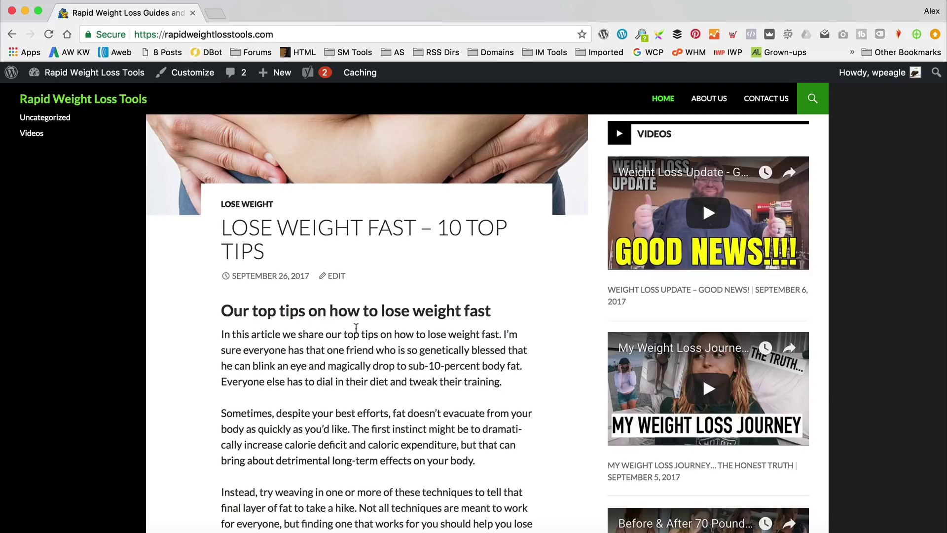
Open the tips post in the editor and add a blank line after 'training.'
left_click(331, 277)
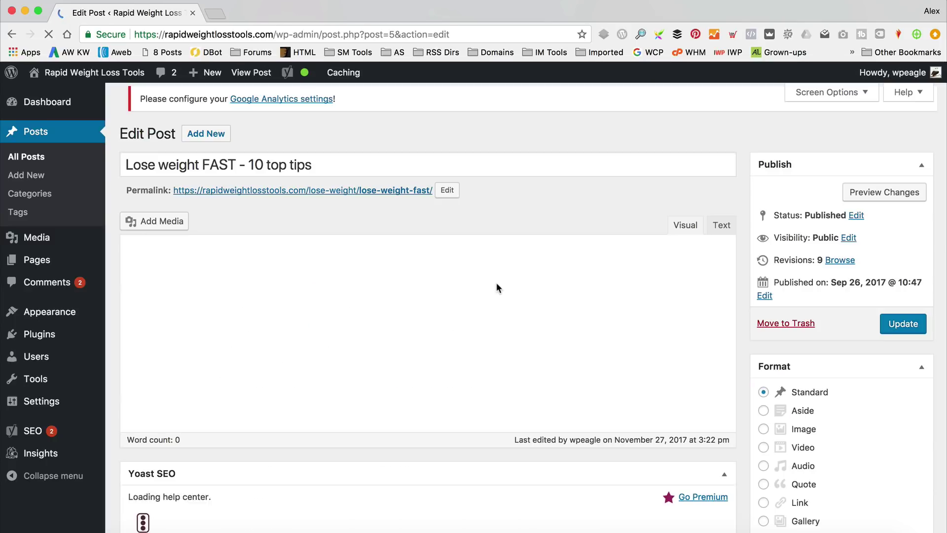
scroll(532, 235, "down", 2)
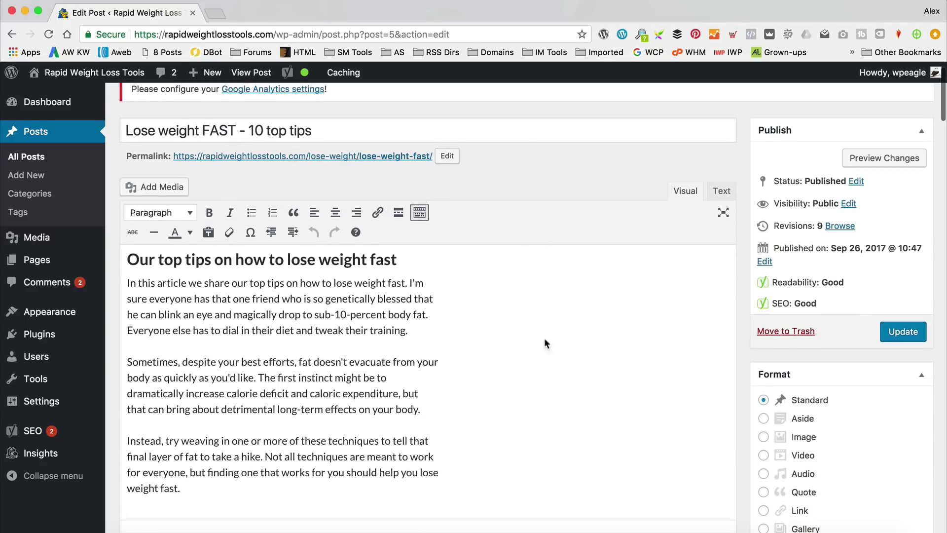
left_click(428, 330)
key("Return")
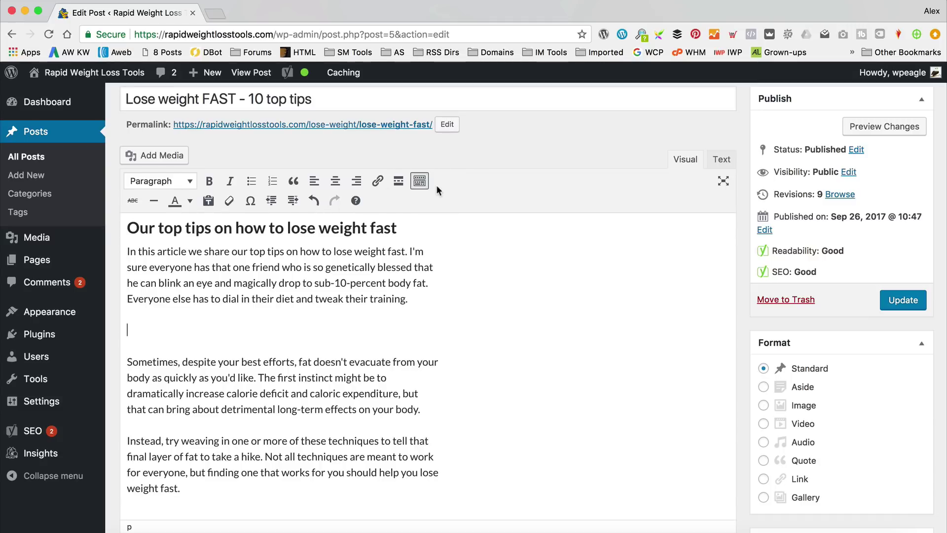
Toggle the editor's extra formatting toolbar row into view
left_click(420, 188)
left_click(419, 189)
left_click(419, 187)
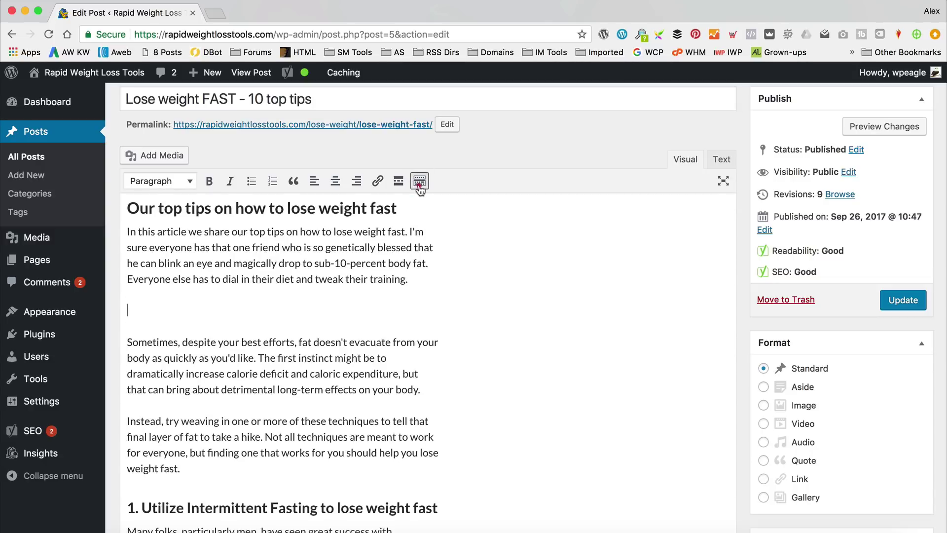
left_click(420, 187)
left_click(420, 187)
left_click(419, 187)
left_click(420, 187)
left_click(420, 188)
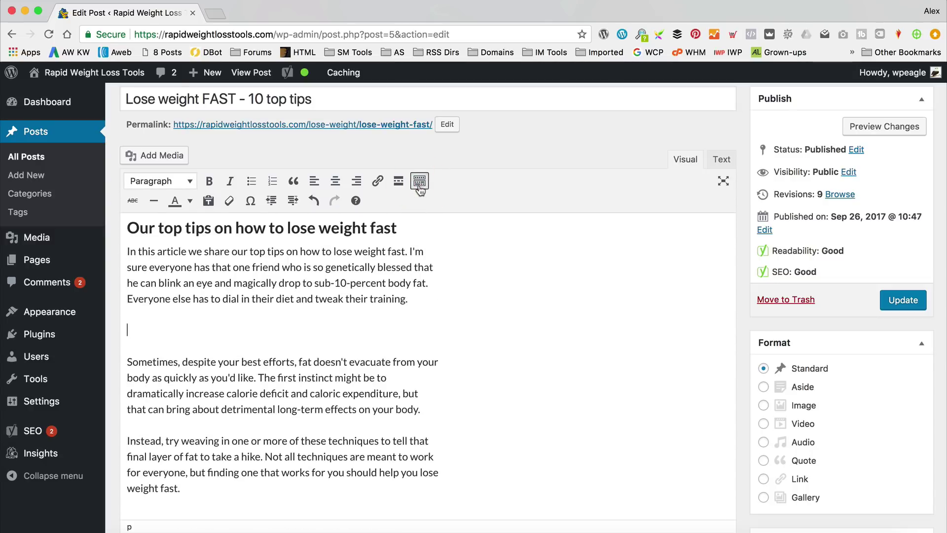
left_click(419, 187)
left_click(420, 187)
left_click(420, 182)
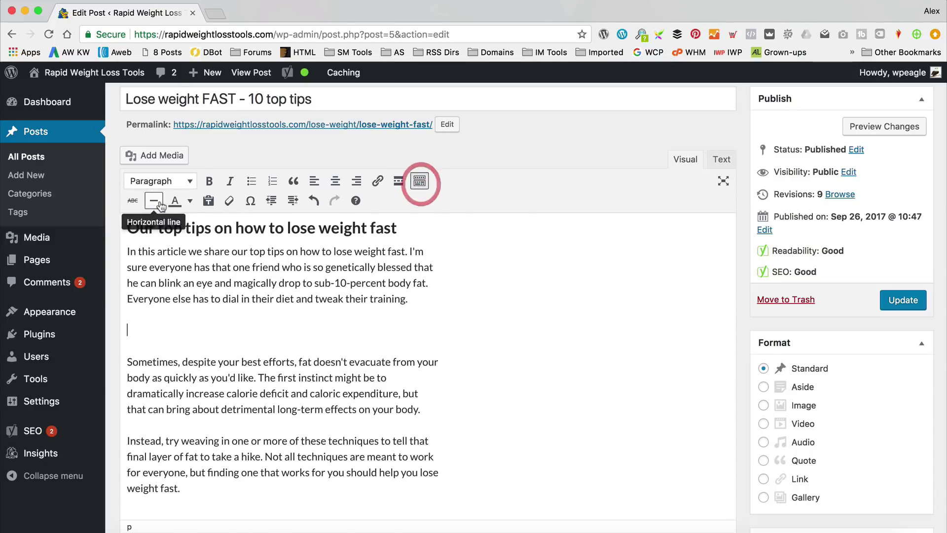
left_click(418, 183)
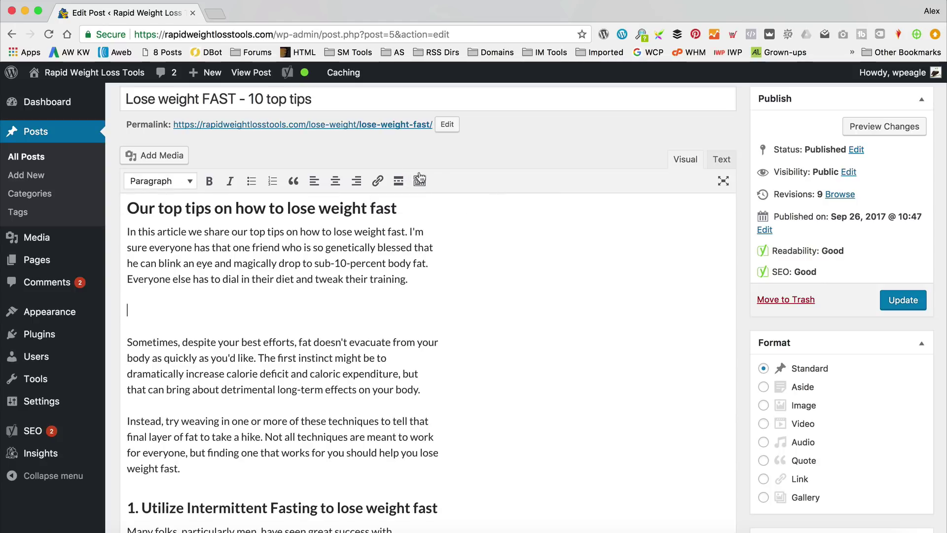
Insert a Read More break on the empty line and highlight <!--more--> in the Text view
left_click(399, 180)
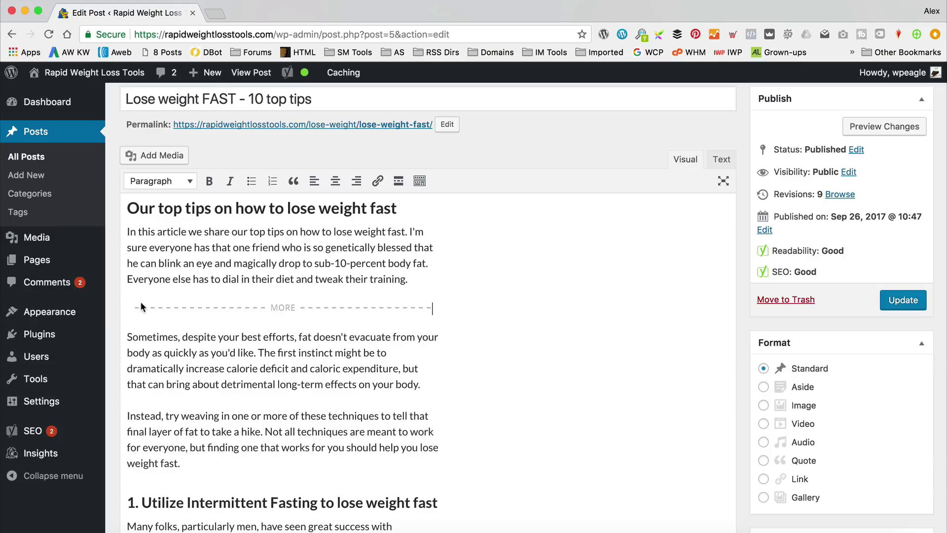
left_click(721, 160)
left_click_drag(193, 268, 110, 271)
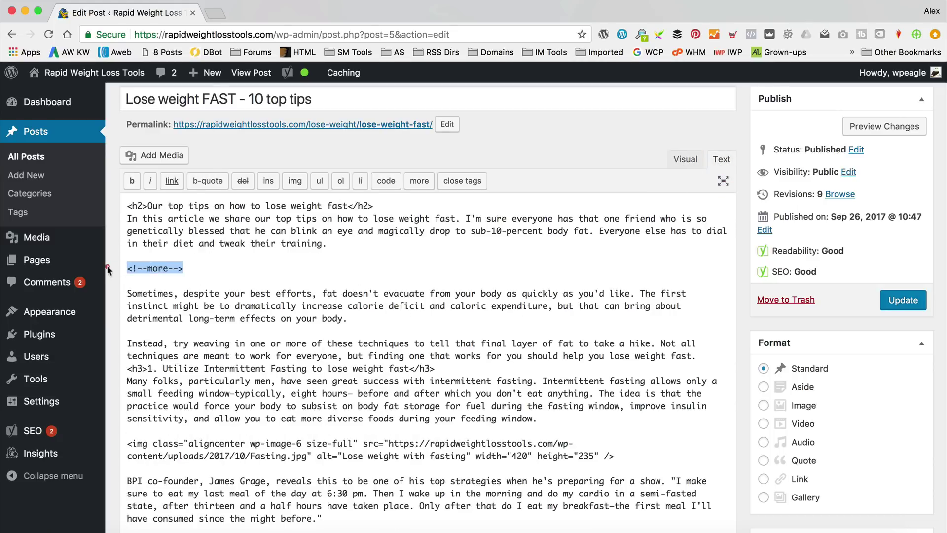
Update the post from the Visual view and check the homepage shows only its intro
left_click(684, 161)
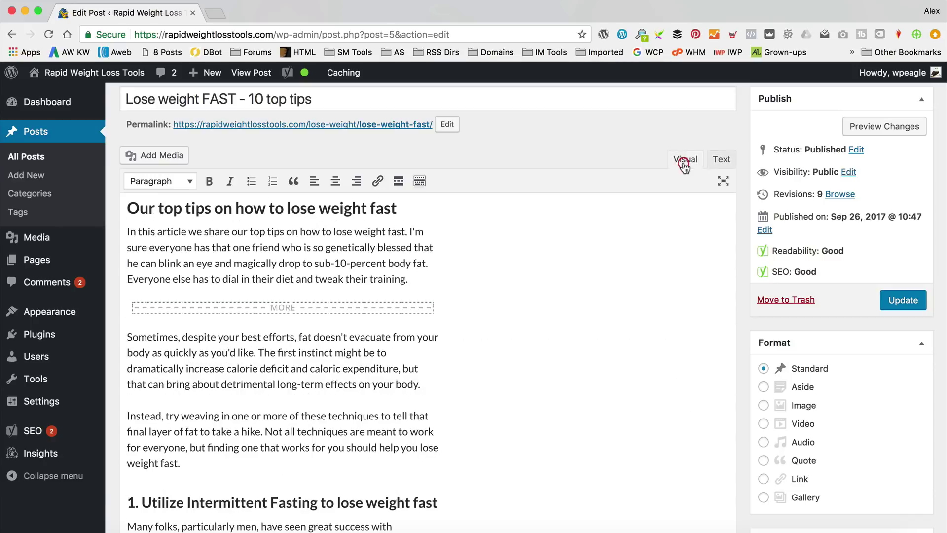
left_click(904, 299)
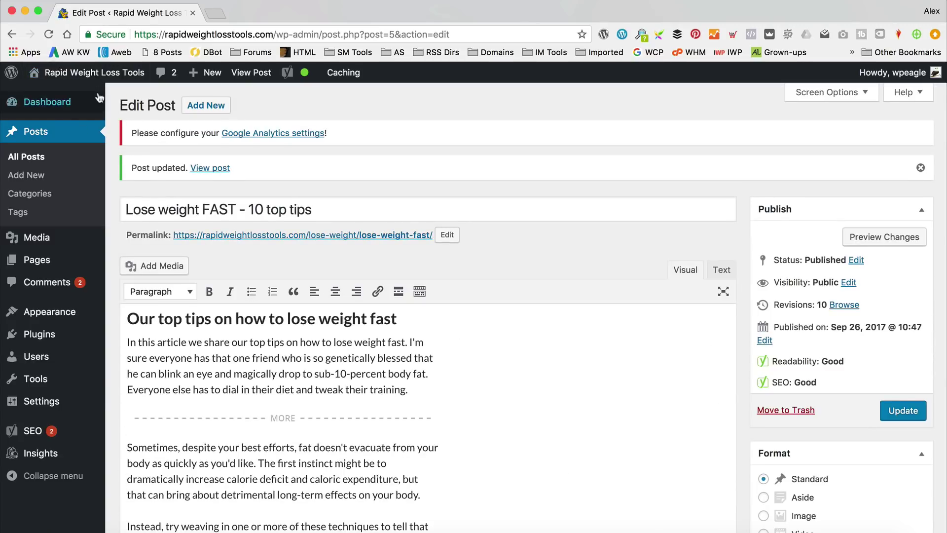
mouse_move(104, 94)
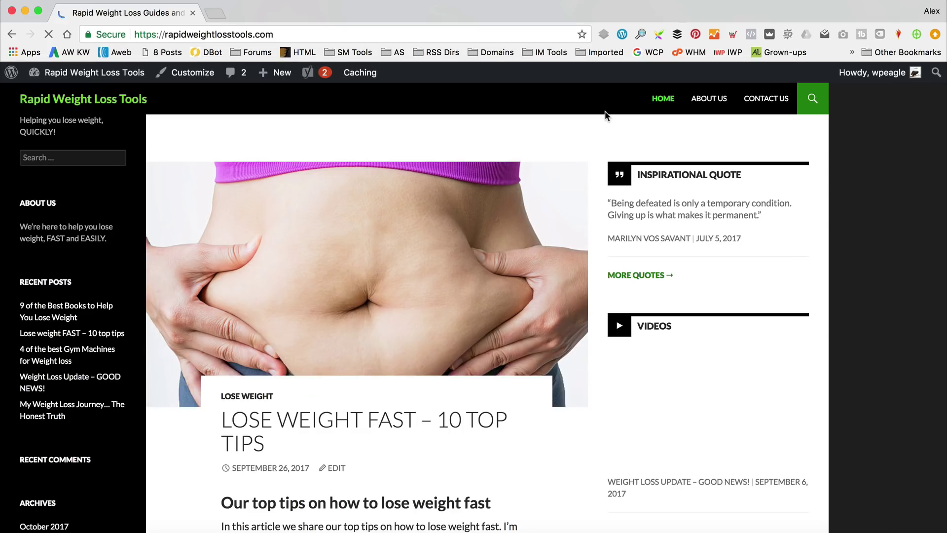
scroll(502, 250, "down", 5)
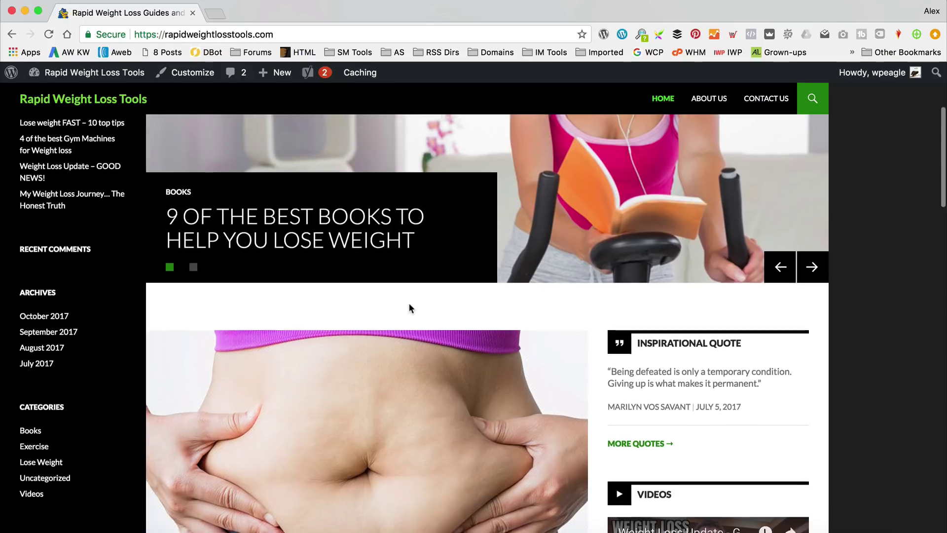
scroll(408, 303, "down", 5)
scroll(410, 309, "down", 4)
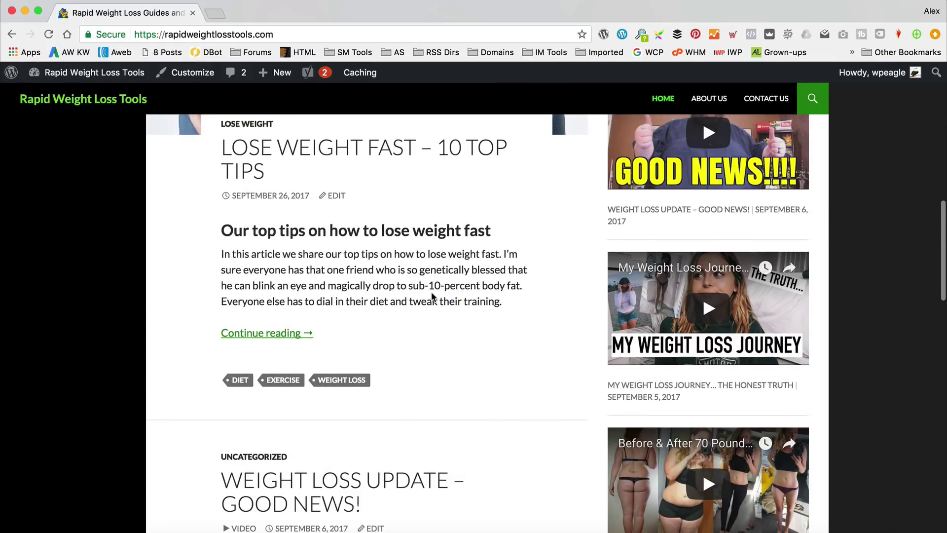
Follow 'Continue reading' to the full post, then return to the homepage via the site title
left_click(266, 333)
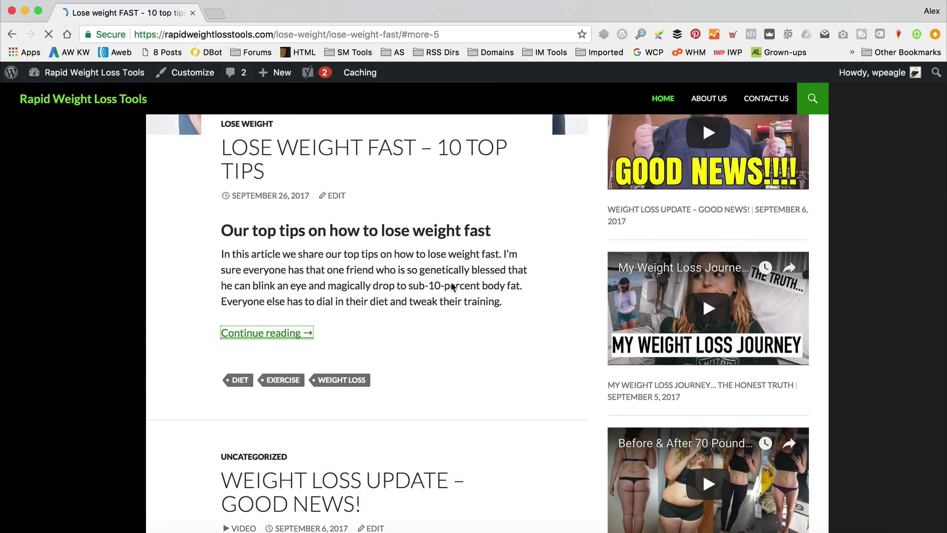
scroll(480, 220, "up", 8)
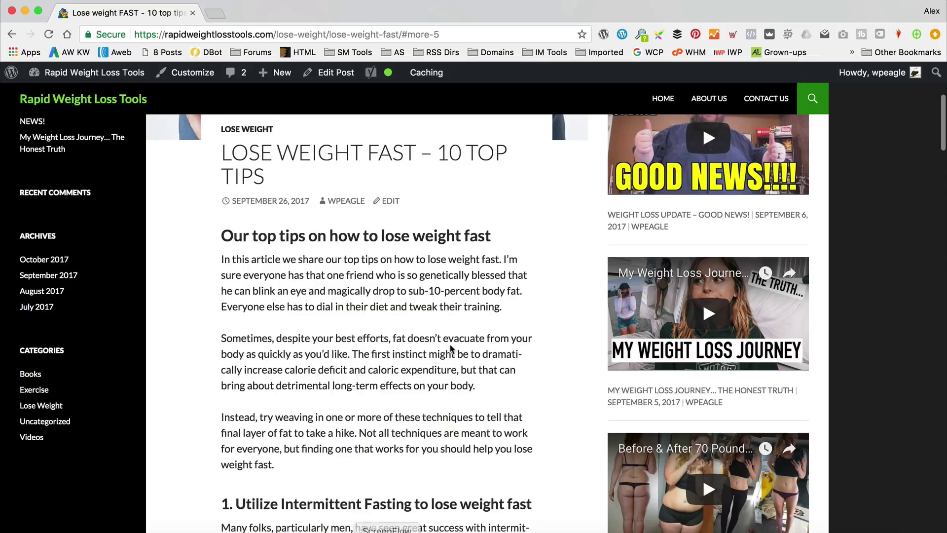
scroll(457, 315, "up", 6)
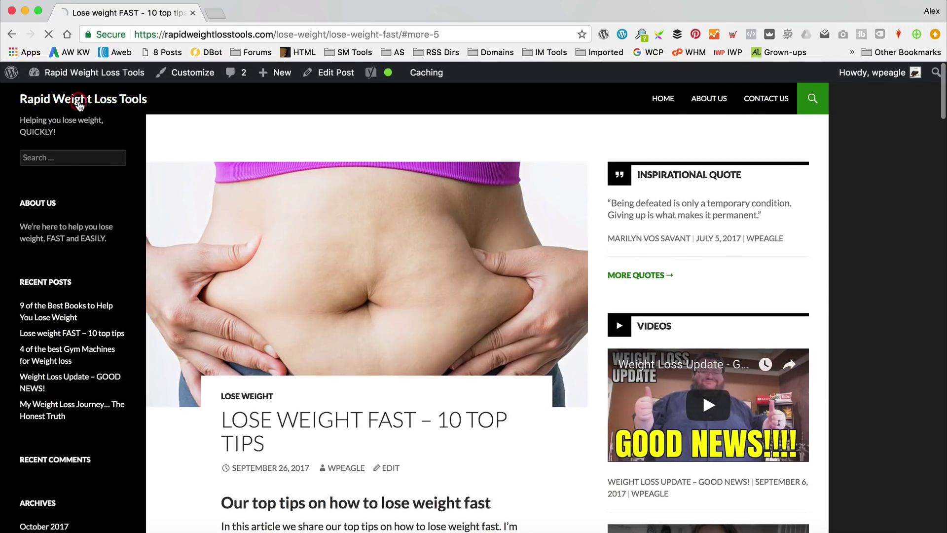
left_click(74, 101)
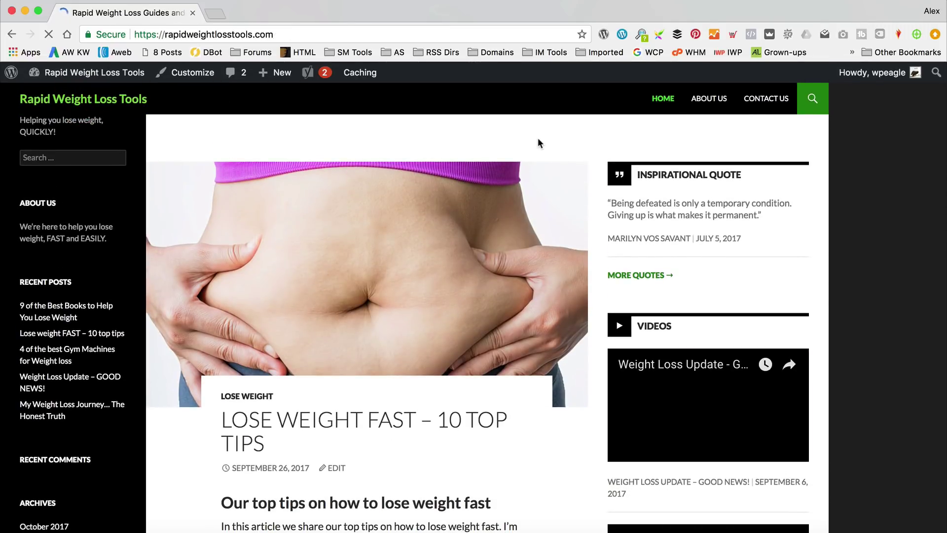